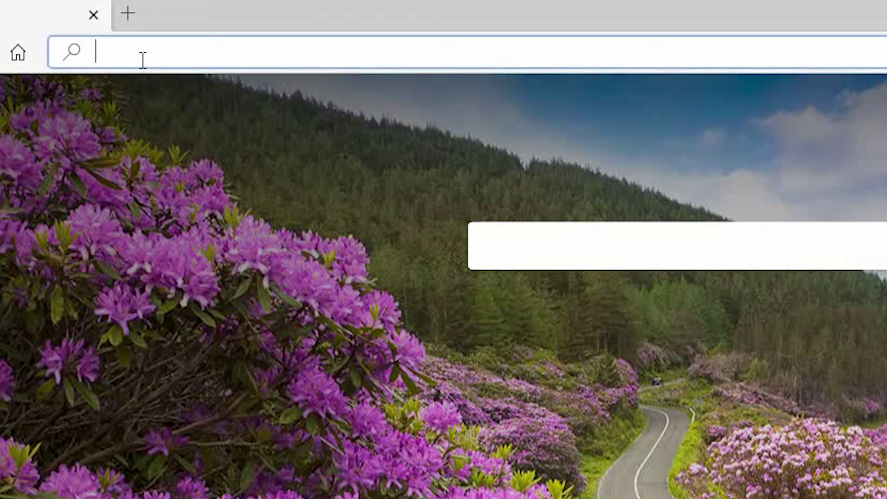
Load roblox.com in the browser to reach the sign-up page
type("roblox.com")
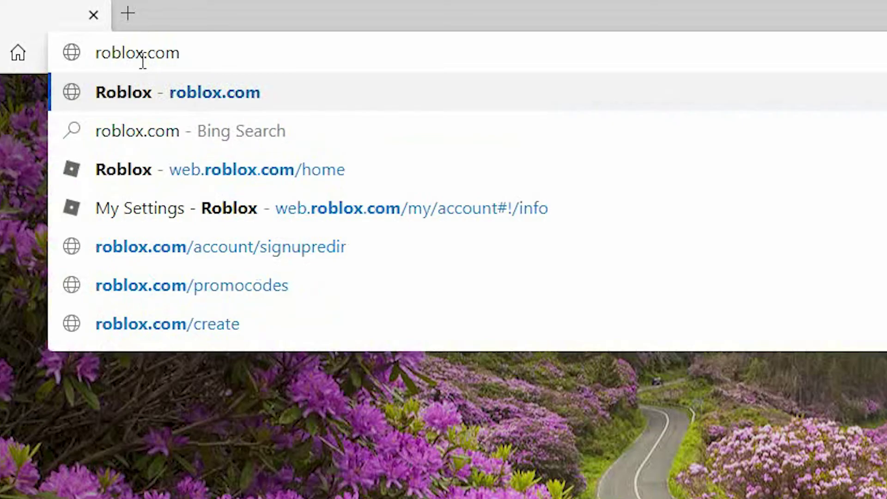
key("Return")
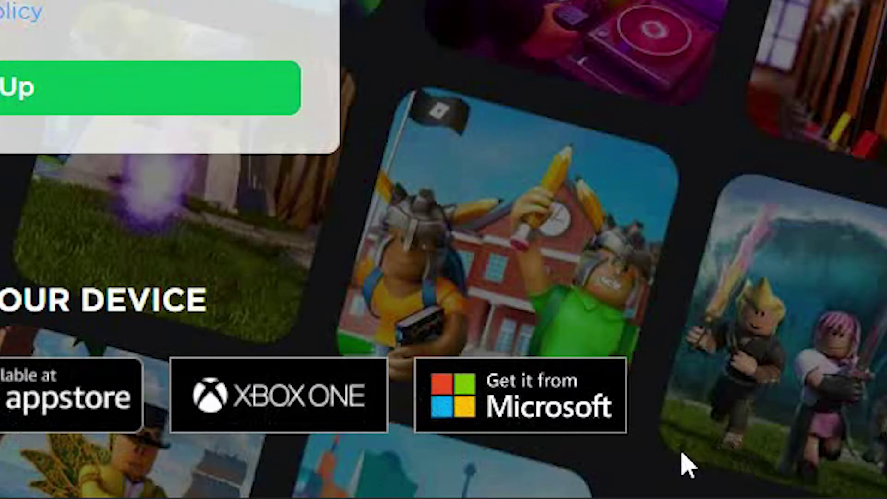
Install Roblox from its Microsoft Store listing after reading the full description
left_click(557, 407)
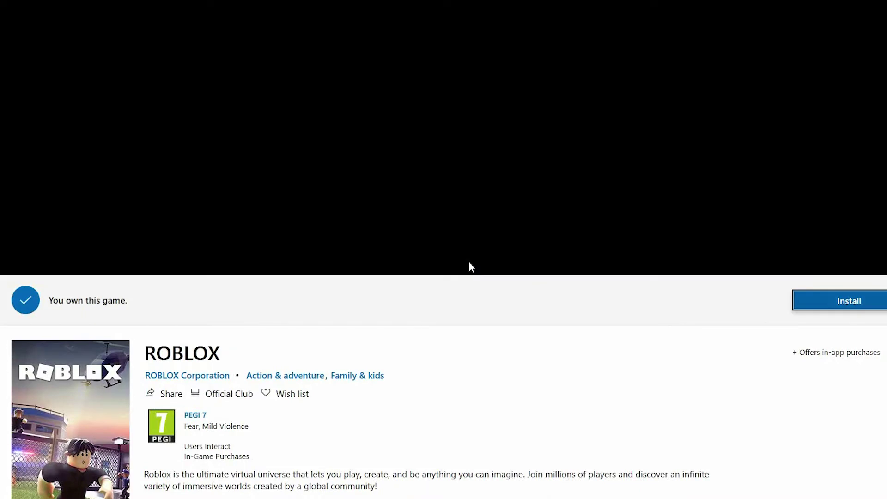
scroll(447, 377, "down", 3)
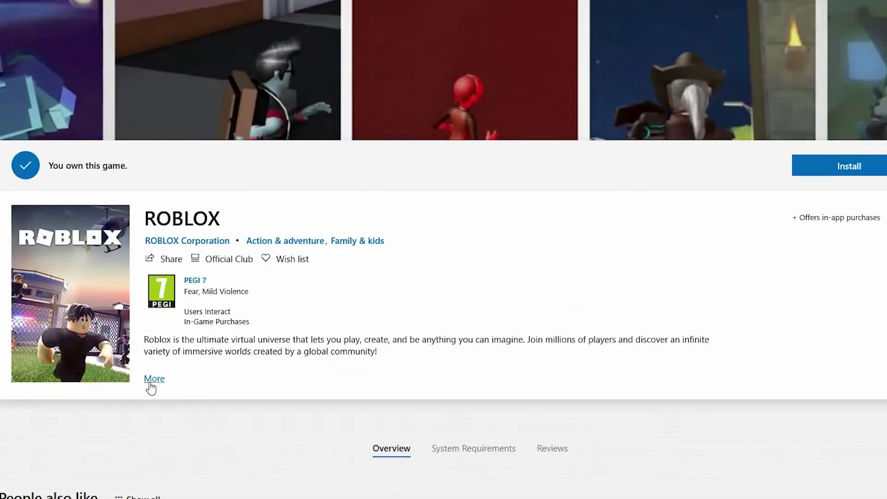
left_click(154, 380)
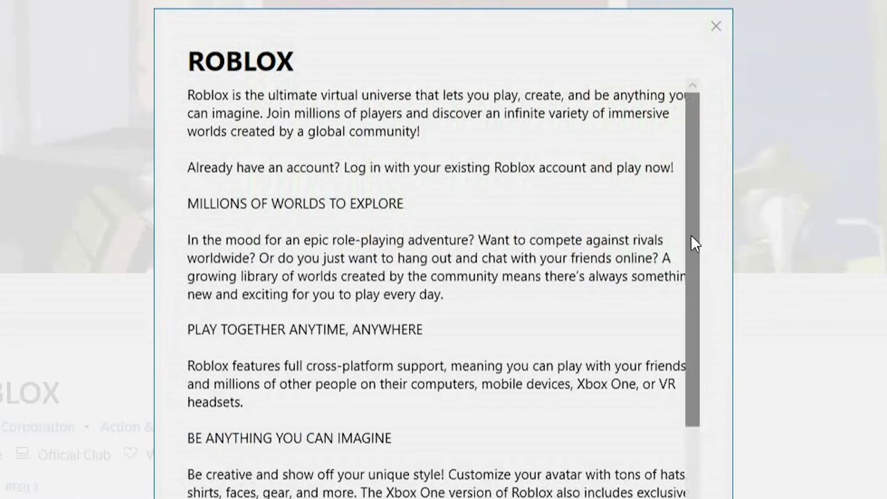
key("Escape")
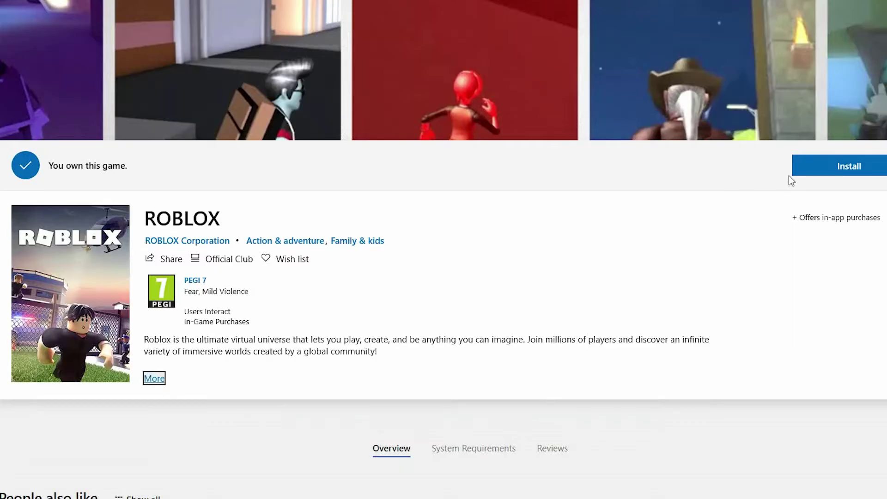
left_click(821, 171)
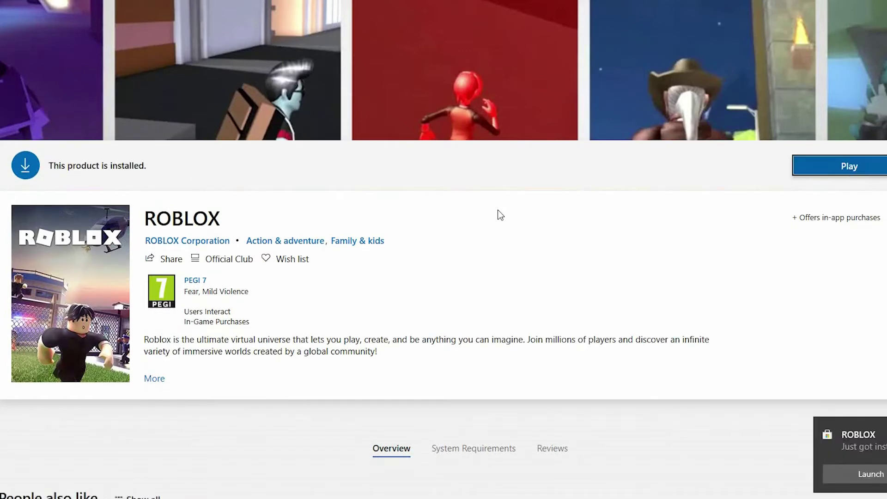
Launch Roblox and start sign-up with a May 9, 2014 birthday
left_click(826, 167)
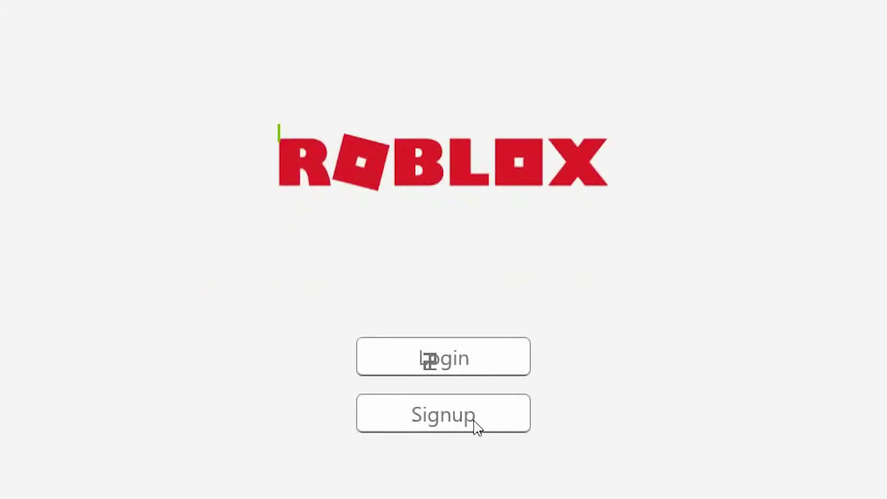
left_click(432, 415)
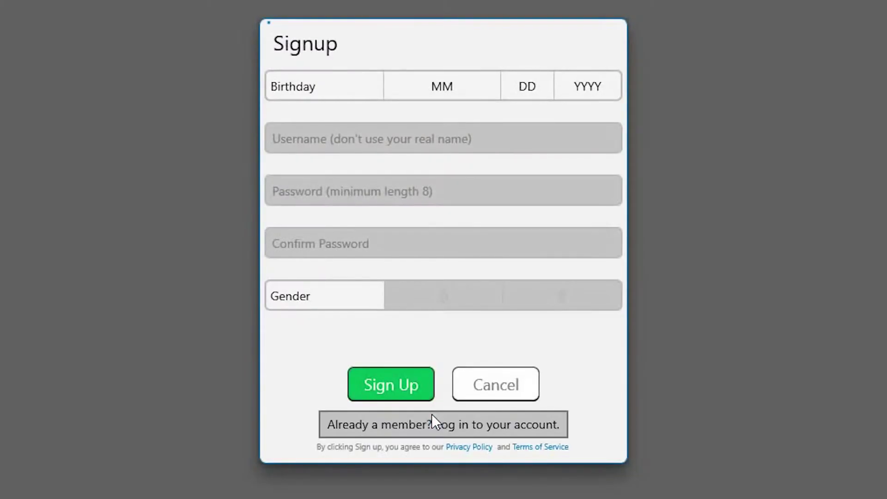
left_click(432, 98)
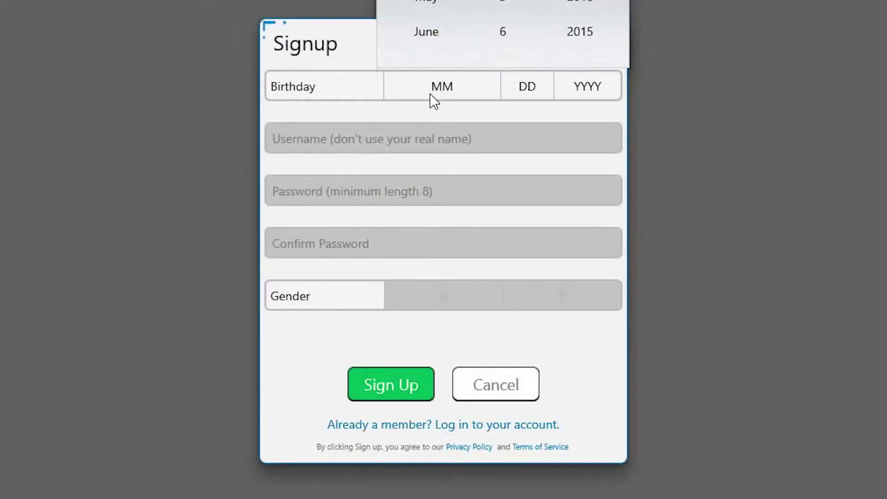
left_click(431, 4)
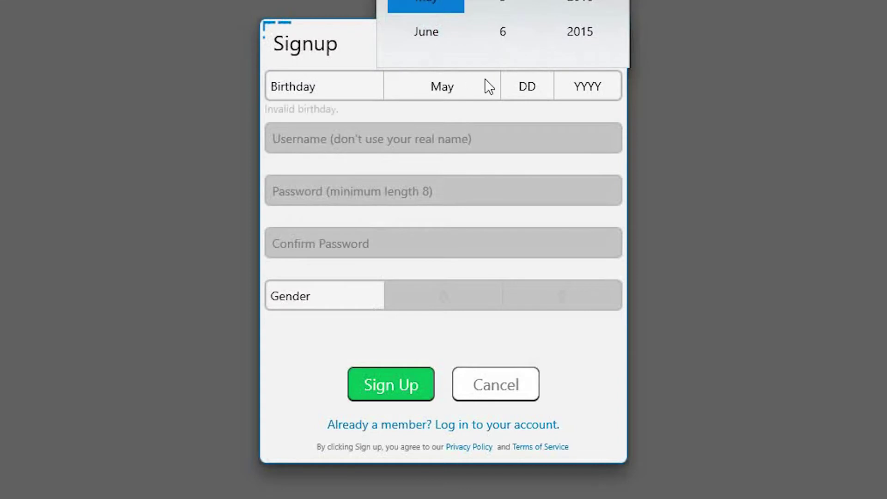
left_click(536, 91)
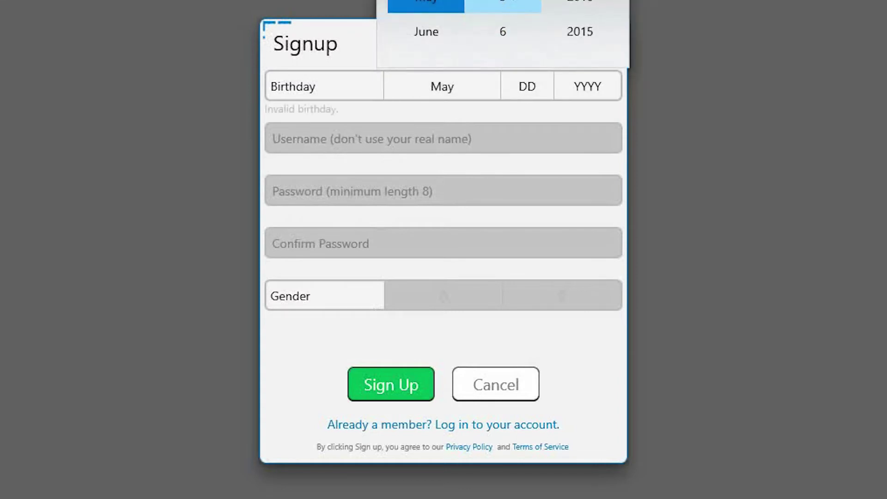
type("9")
key("Tab")
type("2014")
Enter the new account's username and password, then retype the password to confirm
left_click(328, 150)
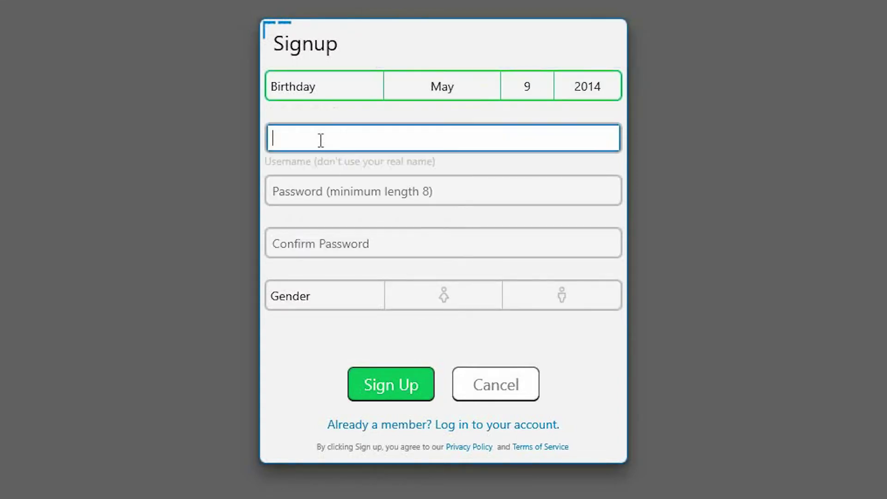
type("netang")
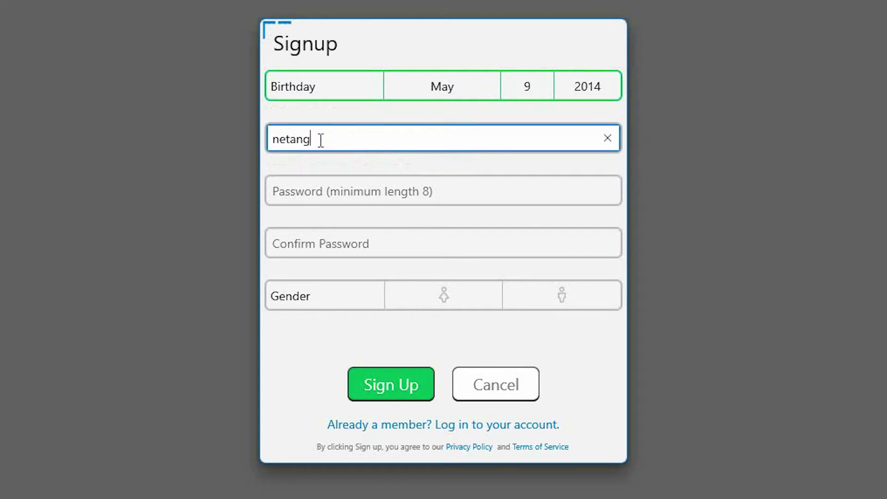
type("el26uk")
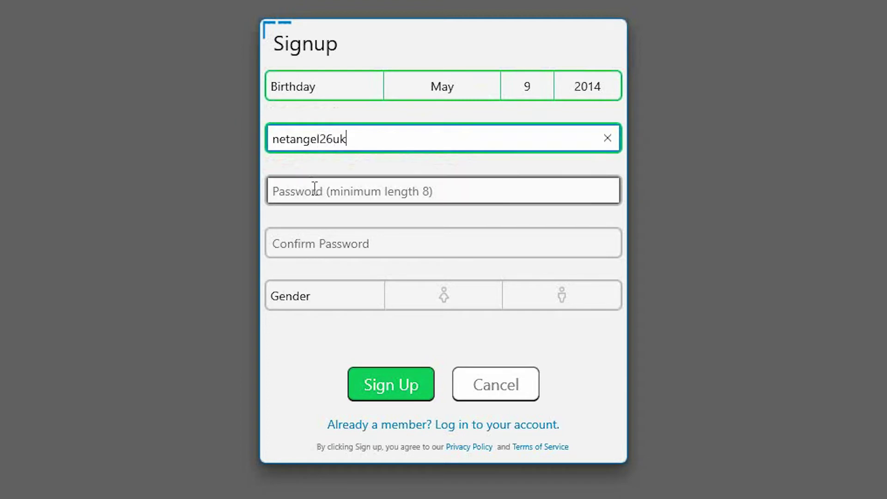
left_click(315, 188)
type("•••••")
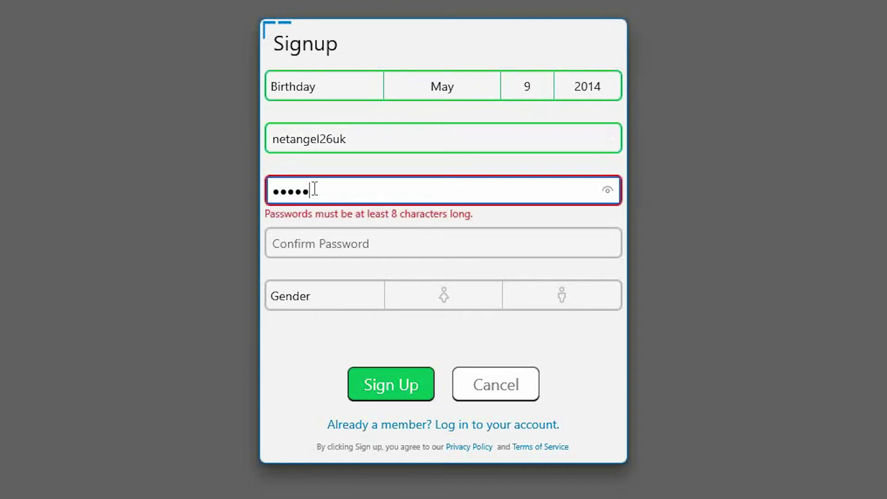
type("•••••••")
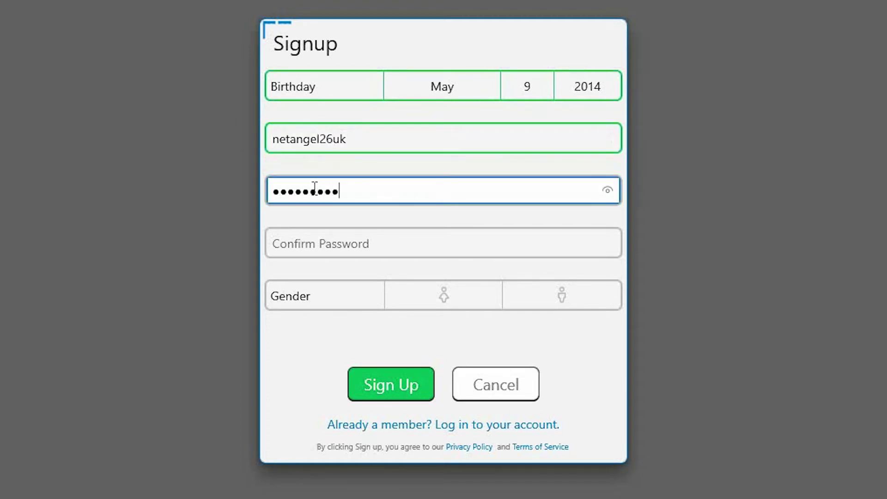
key("Tab")
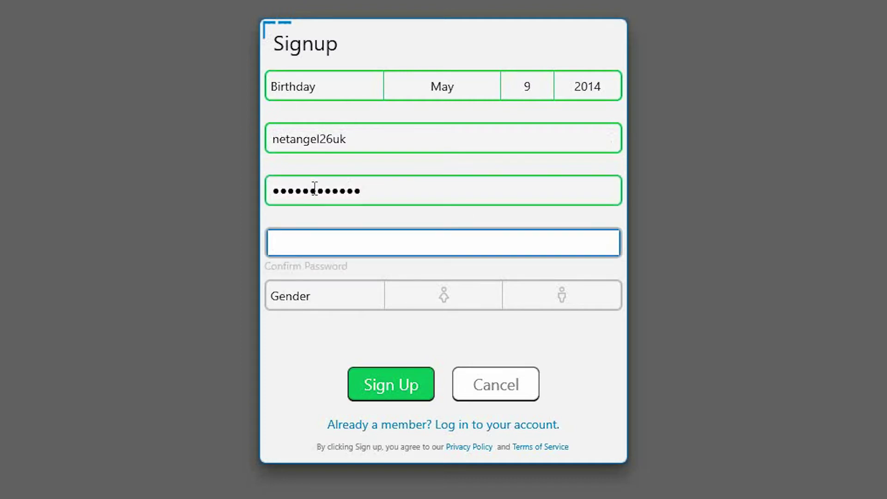
type("••••••••")
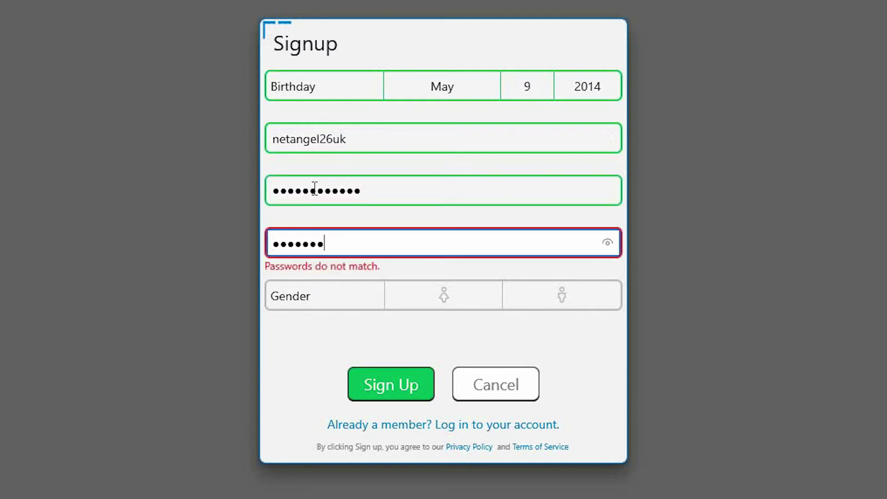
type("••••")
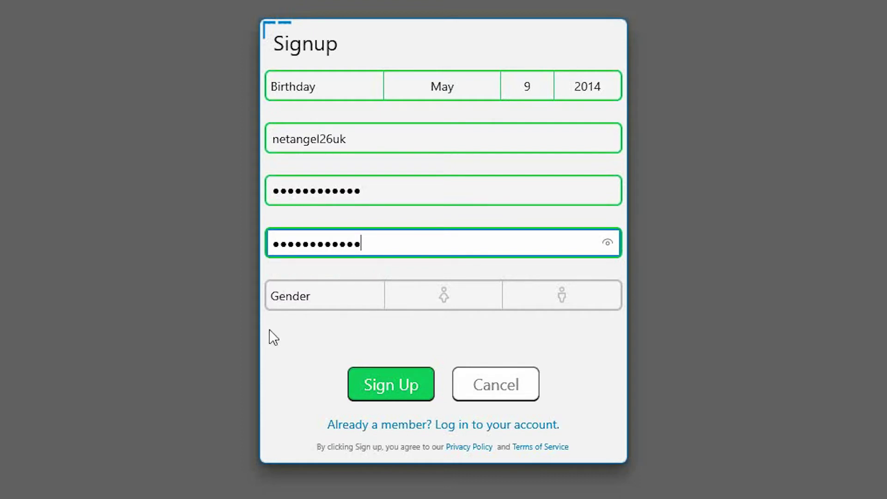
left_click(392, 383)
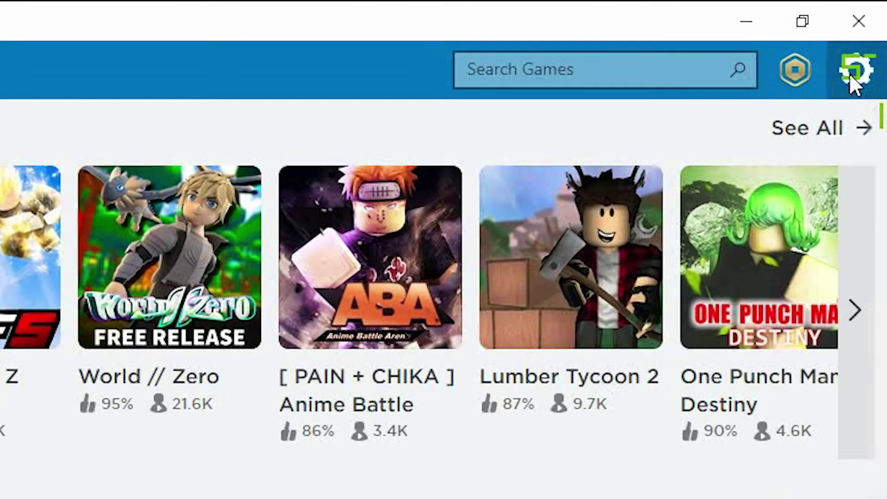
In Settings, add the parent's email address, confirming with the account password
left_click(850, 76)
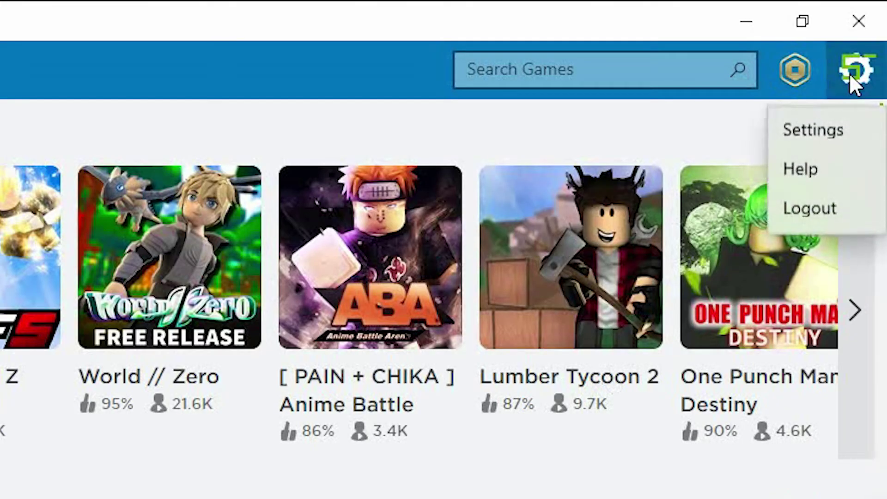
left_click(819, 133)
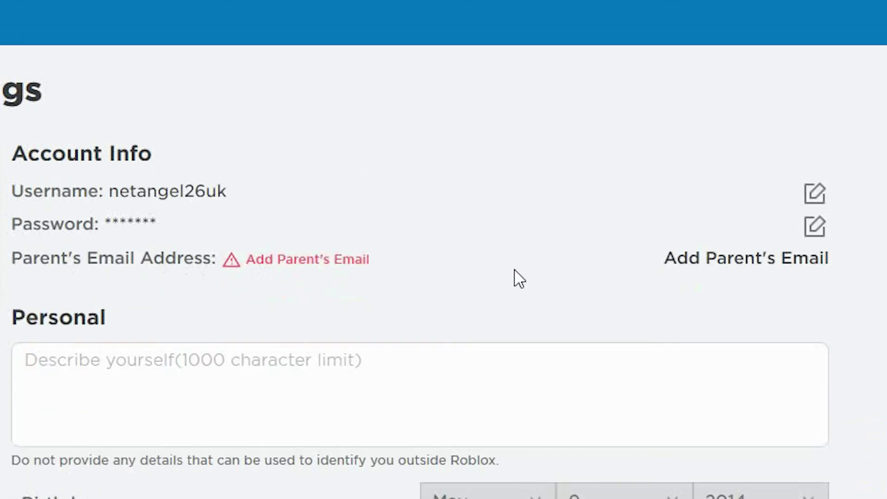
left_click(720, 270)
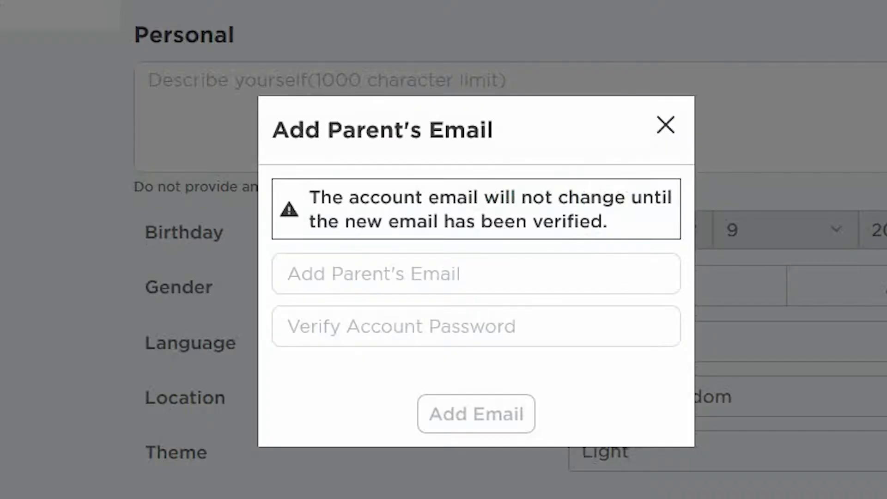
left_click(319, 273)
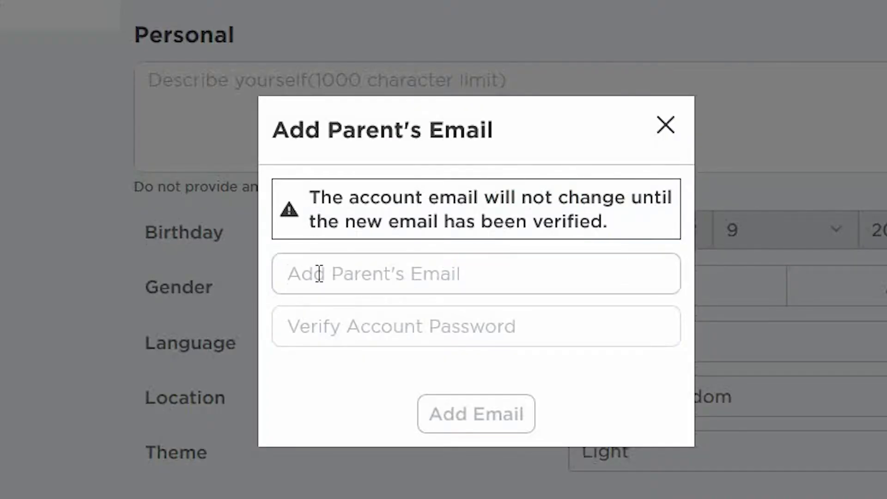
type("d")
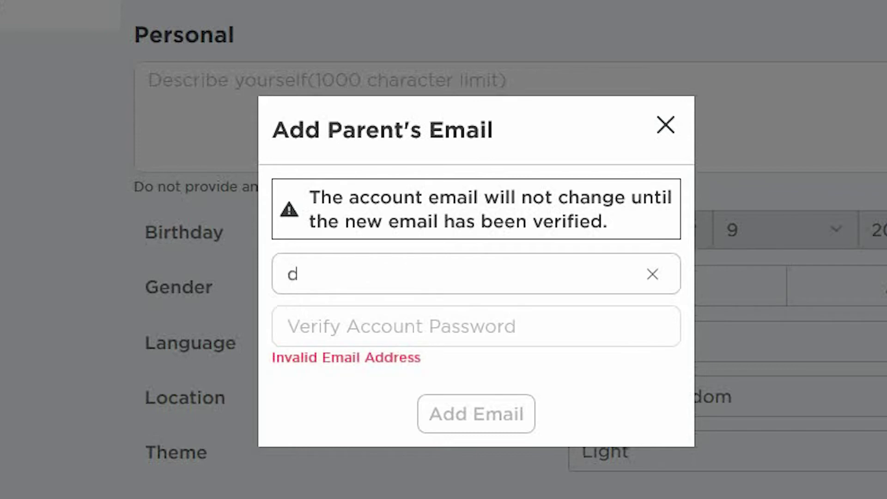
type("@msn.com")
left_click(288, 326)
type("xxx")
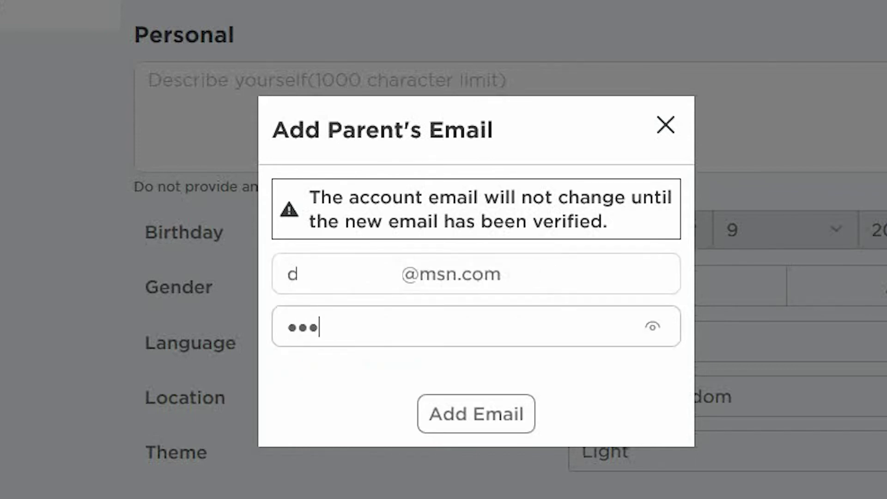
type("xxxxxxxxx")
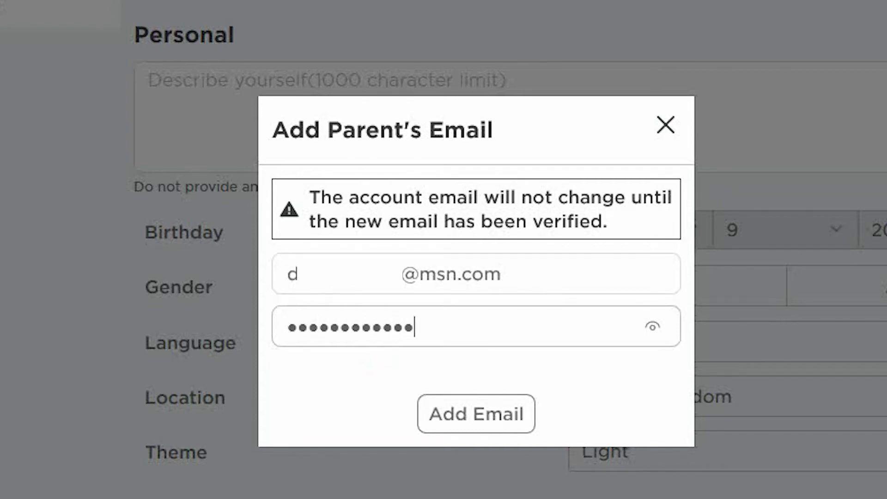
left_click(456, 419)
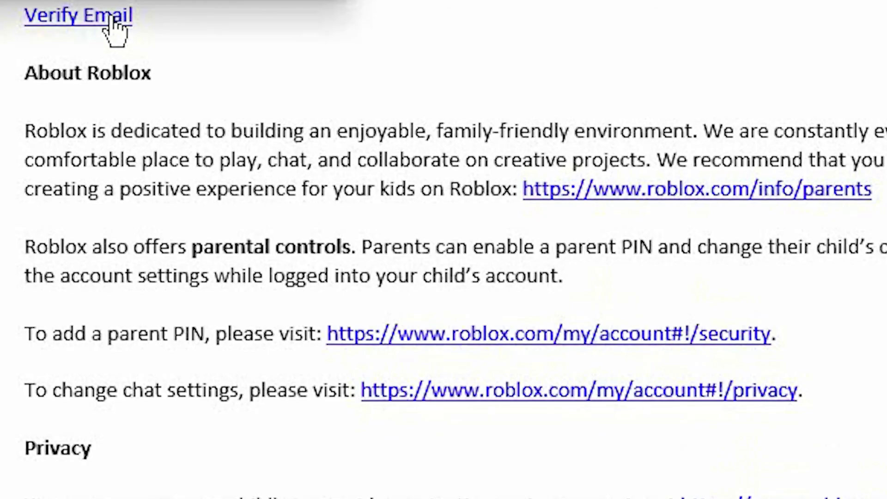
Follow the Verify Email link in the Roblox message
left_click(111, 21)
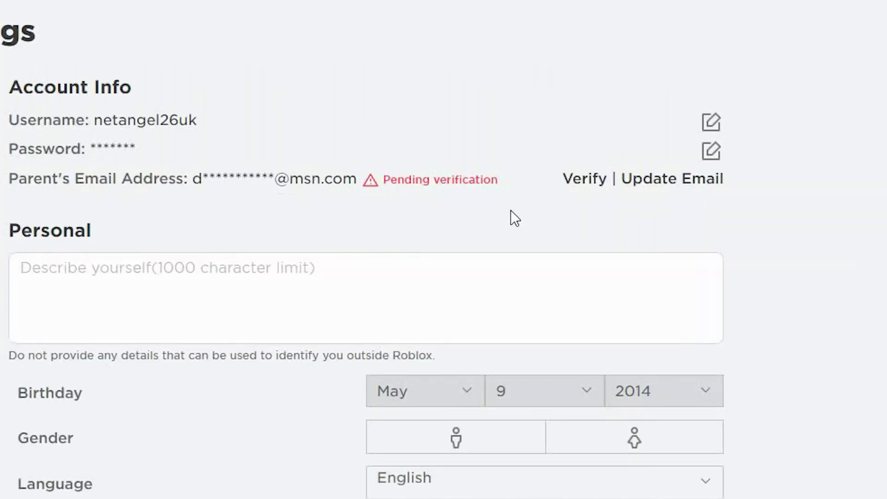
Reopen Settings from the account menu to check the parent's email shows Verified
left_click(852, 29)
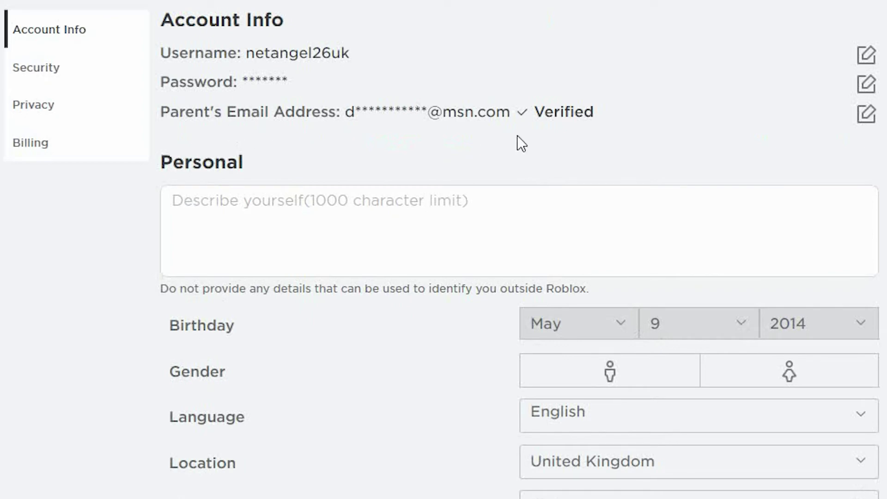
Switch on 2 Step Verification in the Security tab and acknowledge the confirmation
left_click(51, 81)
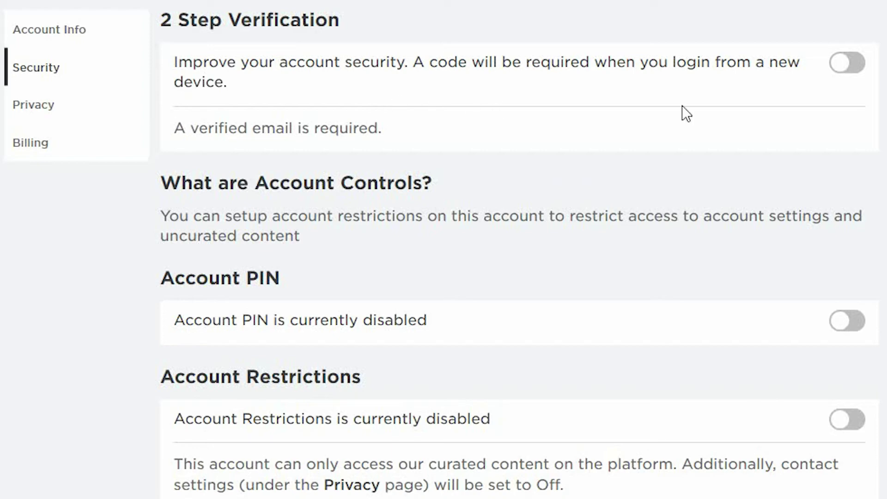
left_click(843, 74)
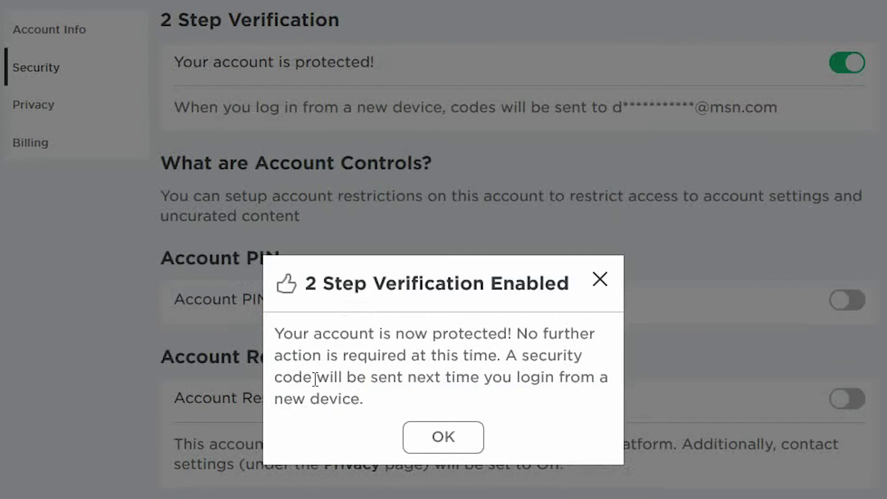
left_click(434, 442)
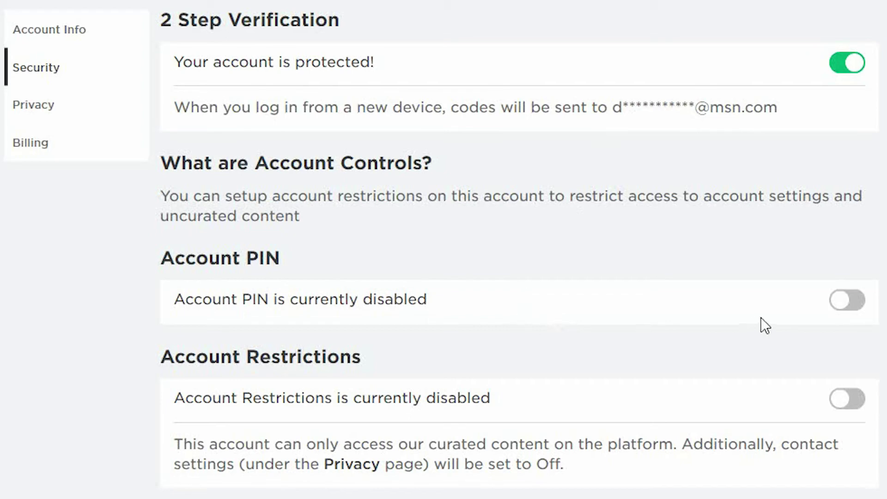
Add a four-digit account PIN, enter it twice, and save it
left_click(843, 312)
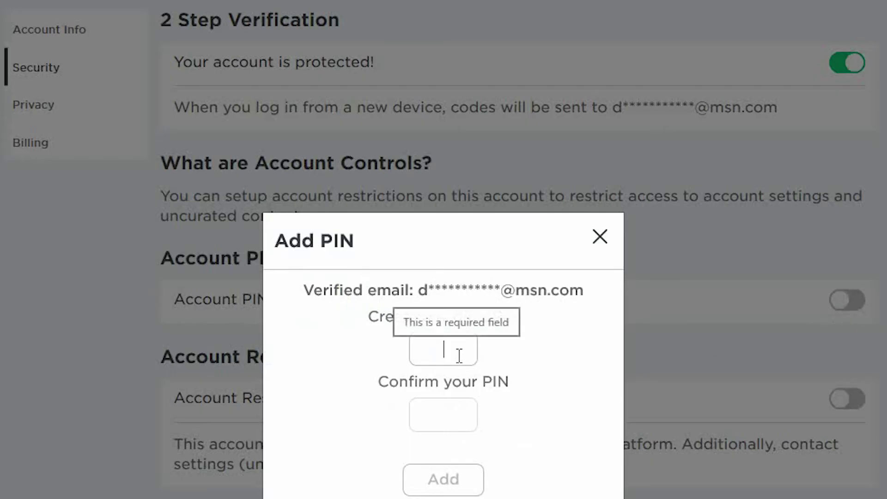
type("0000")
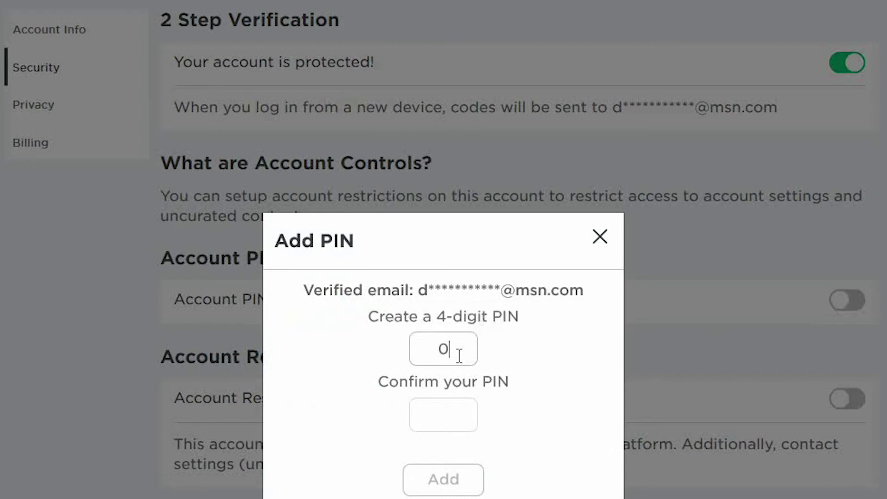
left_click(474, 401)
type("0000")
left_click(443, 480)
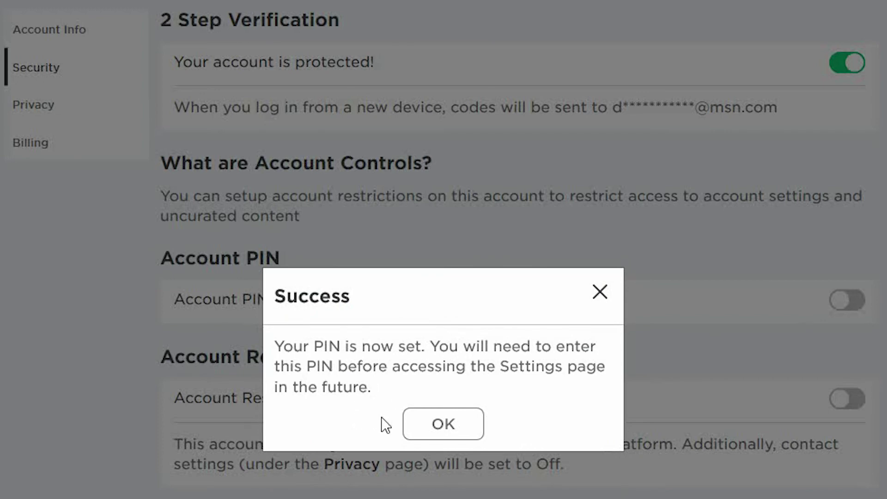
left_click(434, 433)
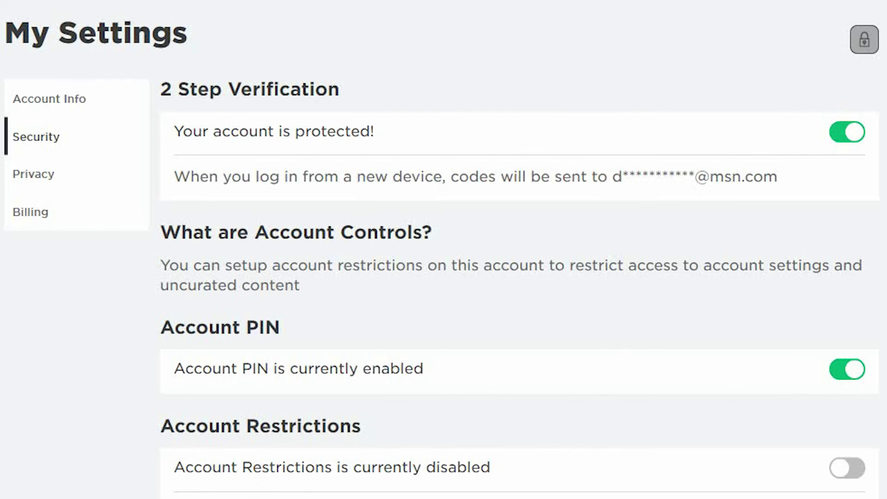
Switch on the Account Restrictions toggle, unlocking the change with the account PIN
scroll(723, 196, "down", 4)
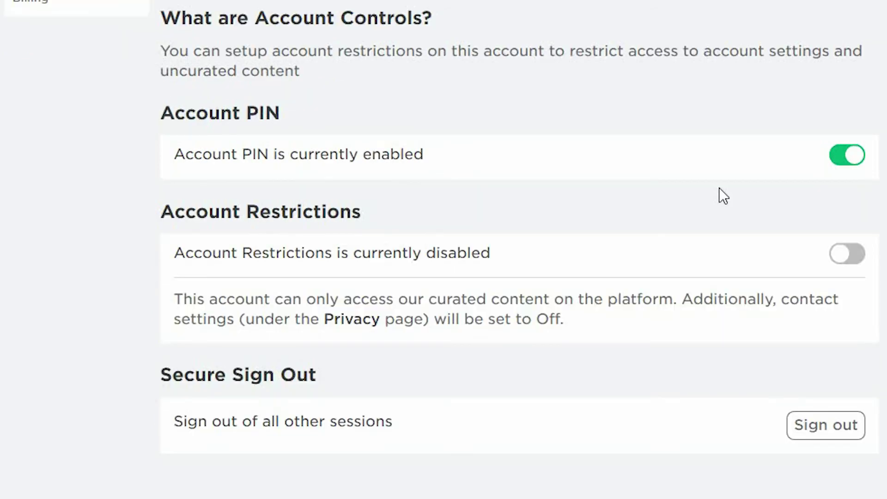
left_click(845, 264)
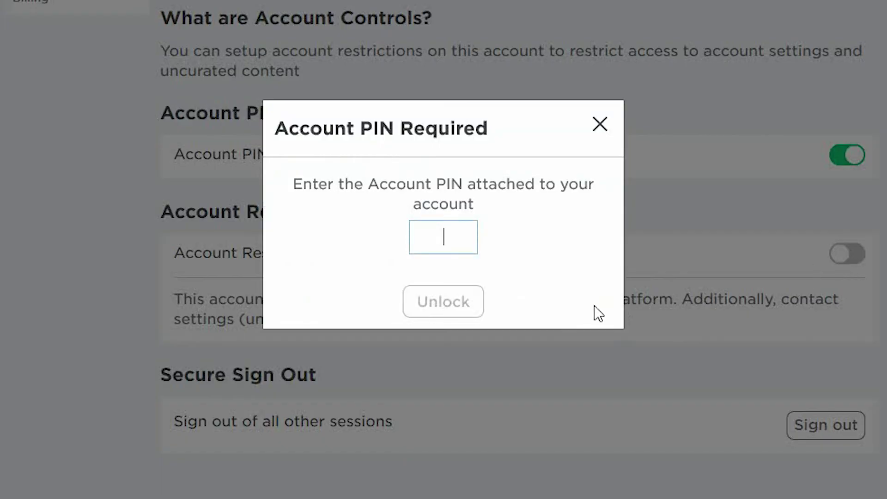
type("0000")
left_click(449, 305)
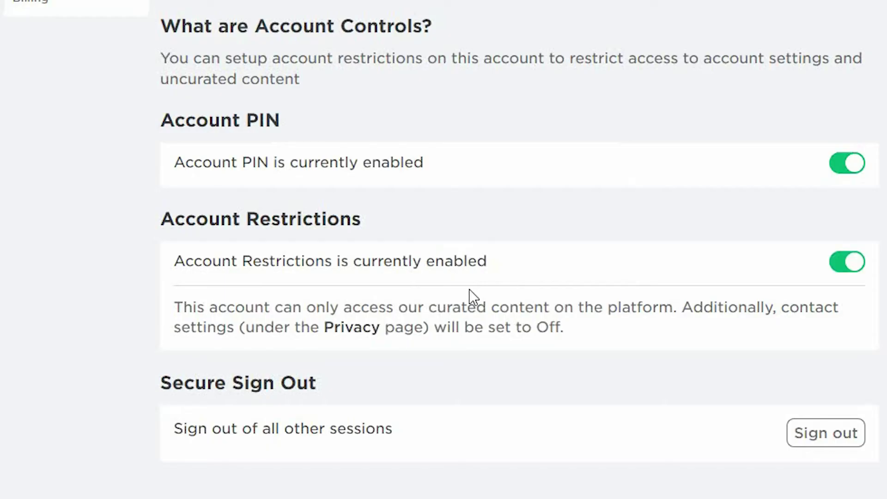
Go to the Privacy tab to view the contact settings locked at Off
scroll(469, 296, "up", 5)
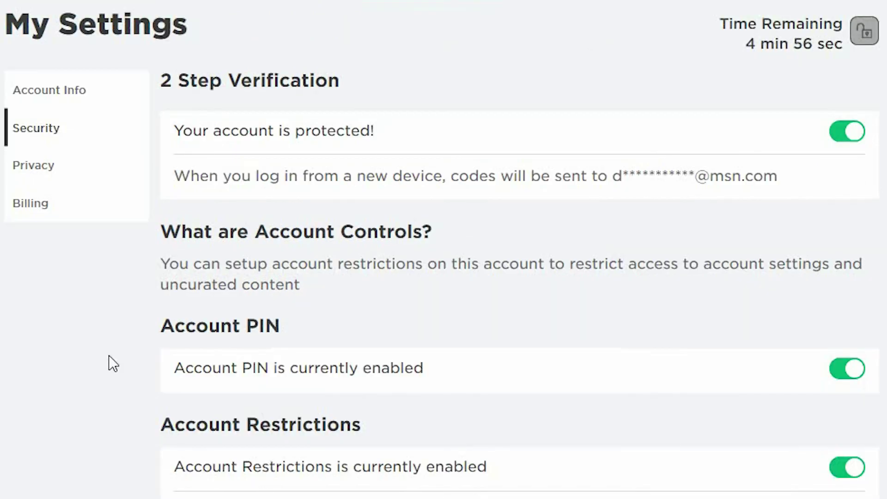
left_click(41, 171)
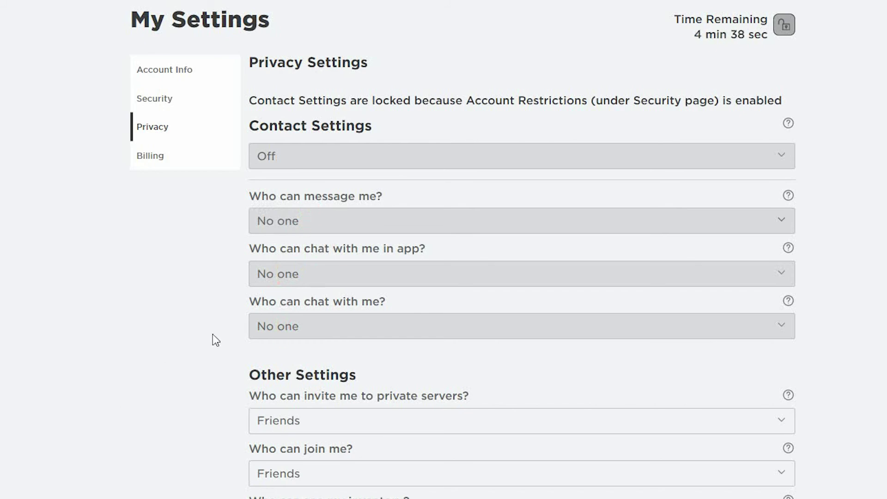
Turn off Account Restrictions, then limit messages and in-app chat to Friends
left_click(154, 101)
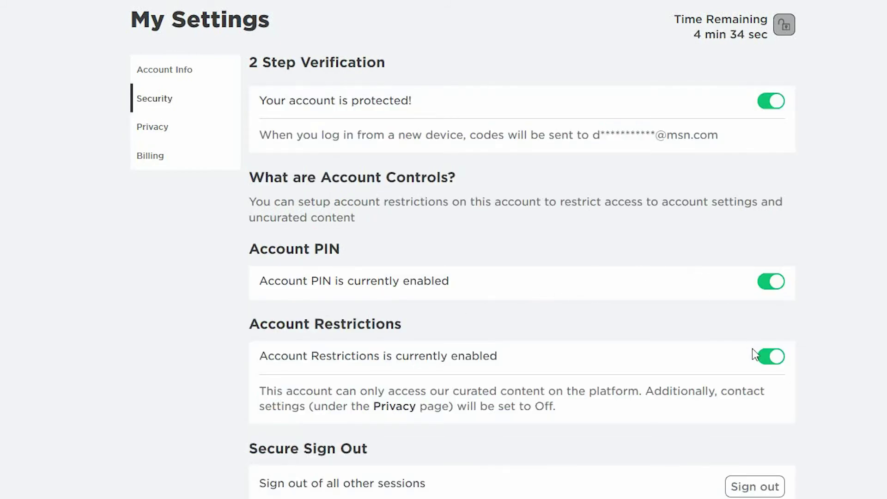
left_click(773, 358)
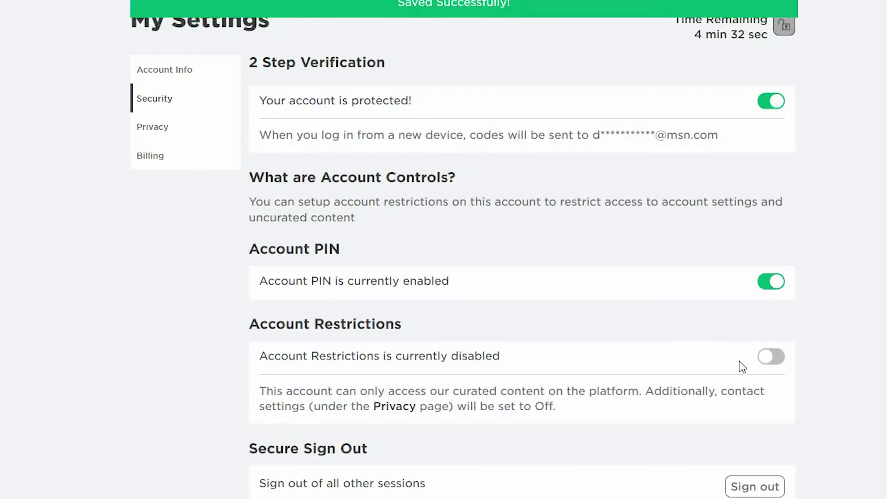
left_click(154, 128)
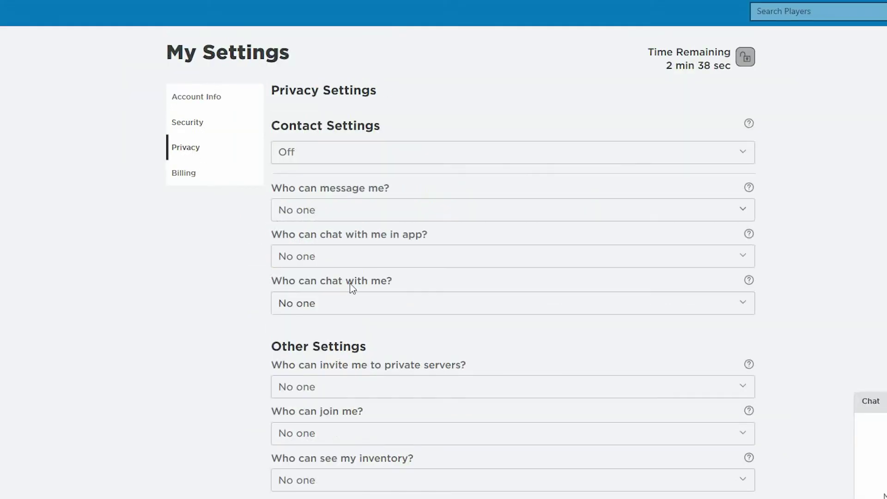
left_click(320, 216)
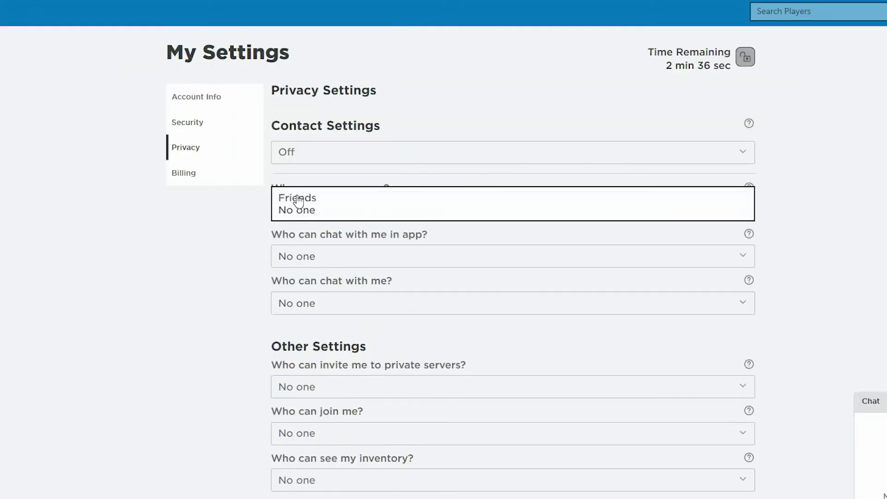
left_click(300, 206)
left_click(307, 256)
left_click(303, 244)
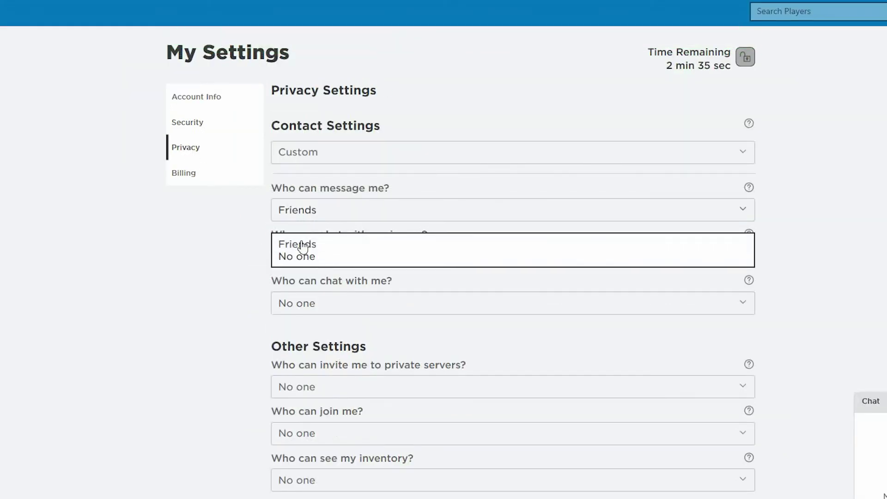
Keep who can chat with me set to No one
left_click(313, 310)
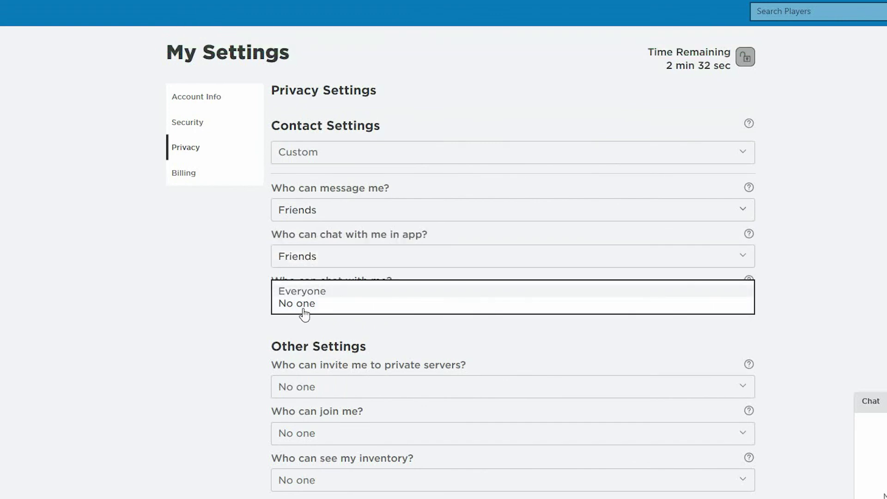
left_click(303, 309)
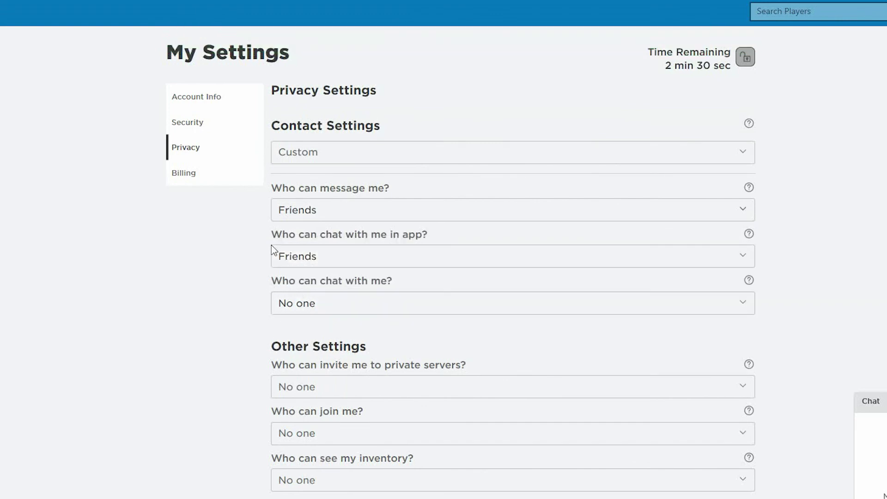
left_click(294, 307)
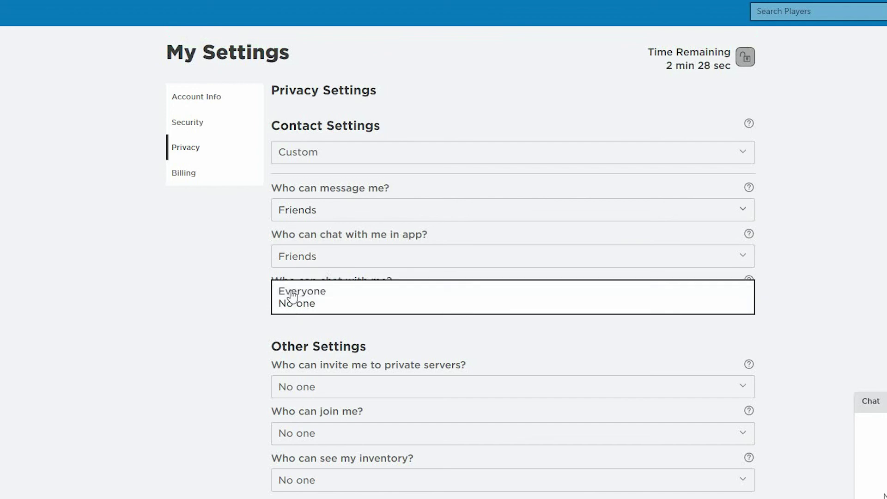
left_click(258, 319)
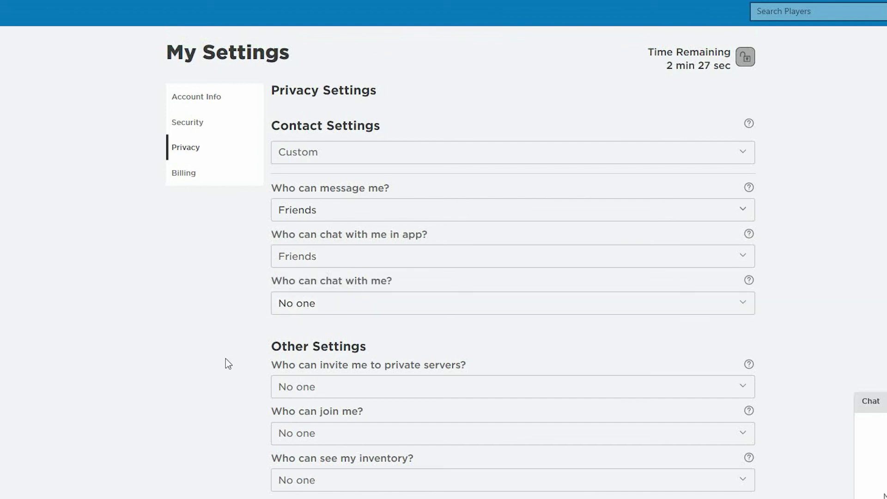
Limit private-server invites, joining and inventory visibility to Friends
left_click(307, 390)
left_click(305, 375)
left_click(306, 433)
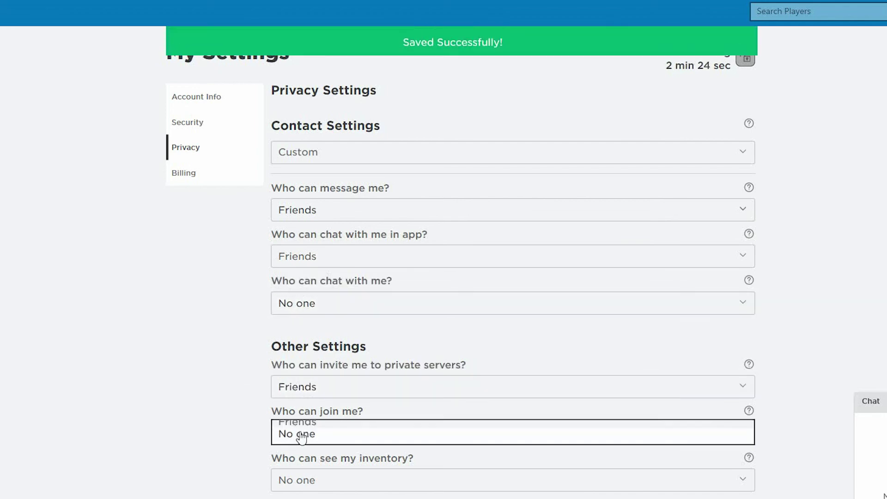
left_click(307, 423)
left_click(303, 479)
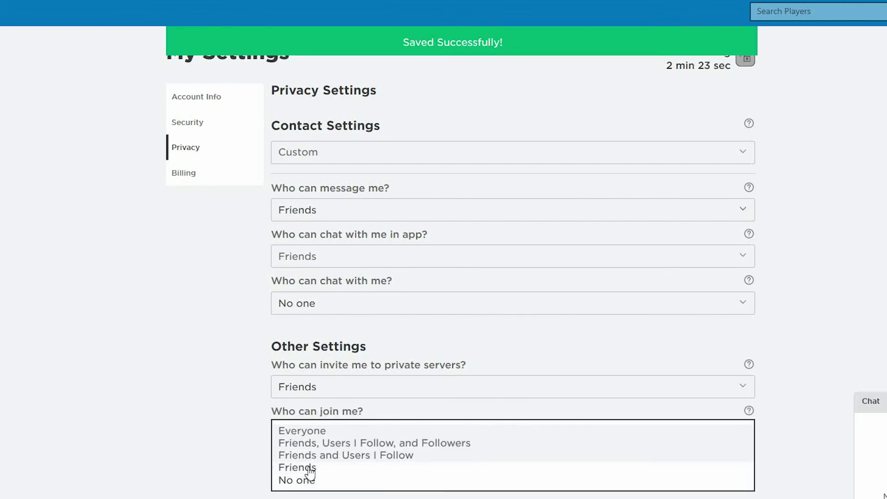
left_click(306, 466)
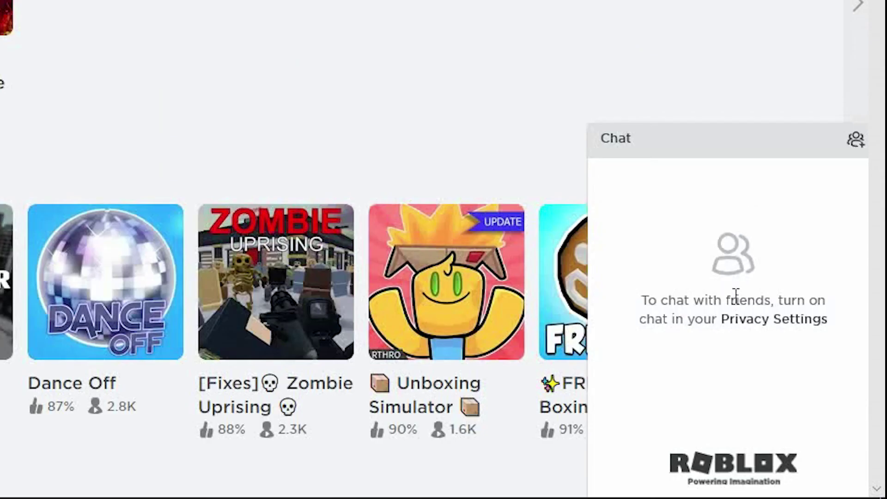
Follow the chat panel's Privacy Settings link back to the Privacy page
left_click(855, 140)
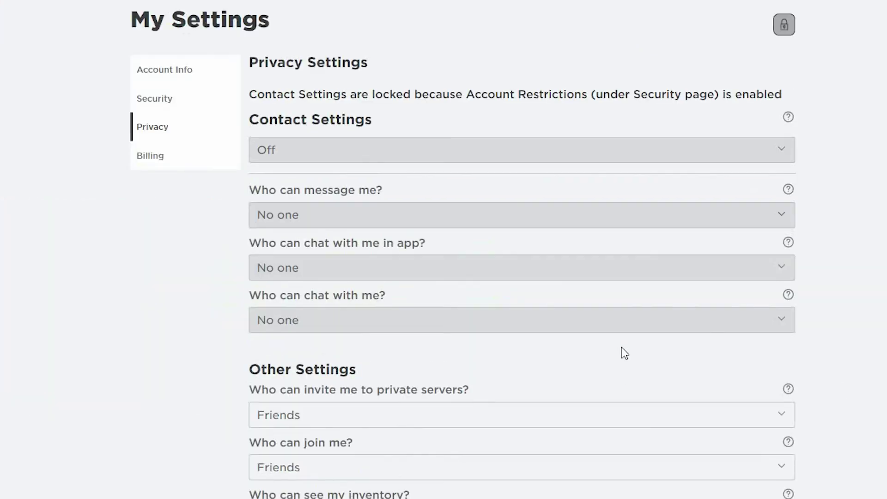